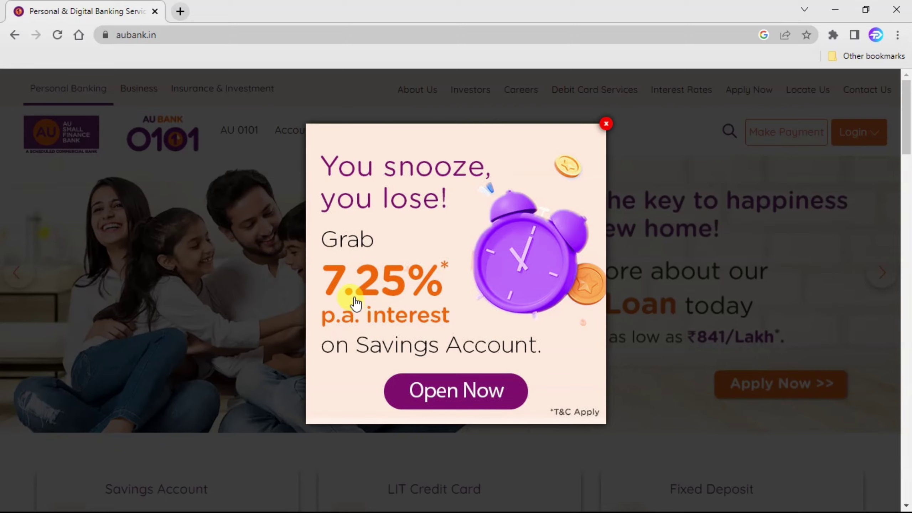
- Close the 7.25% savings interest promo popup
click(605, 124)
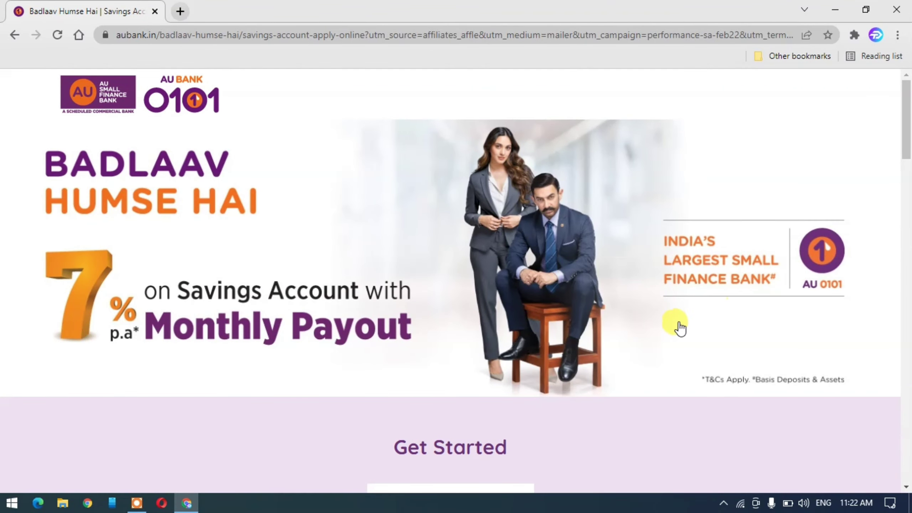
- Paste the mobile number under Get Started, request an OTP and begin entering the six-digit code
scroll(696, 309, down, 3)
scroll(787, 288, up, 2)
scroll(787, 291, down, 5)
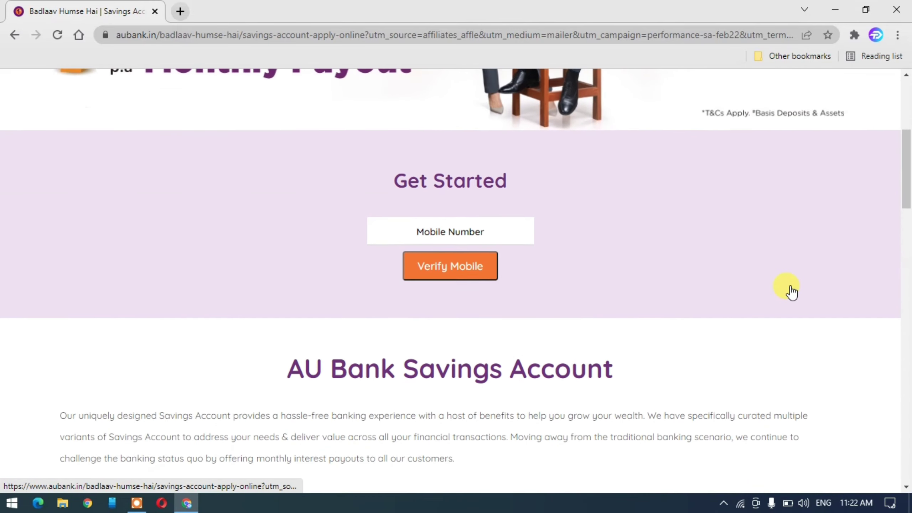
click(522, 218)
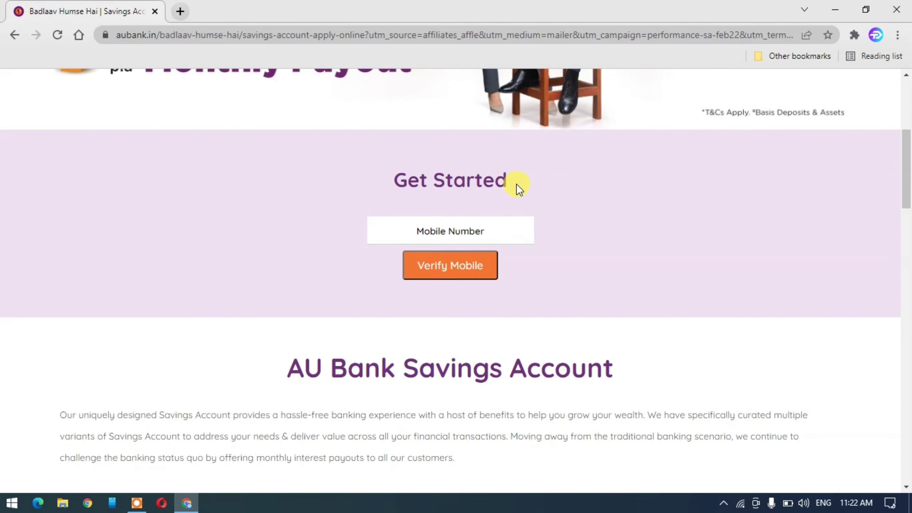
click(455, 234)
click(431, 230)
key(ctrl+v)
click(454, 267)
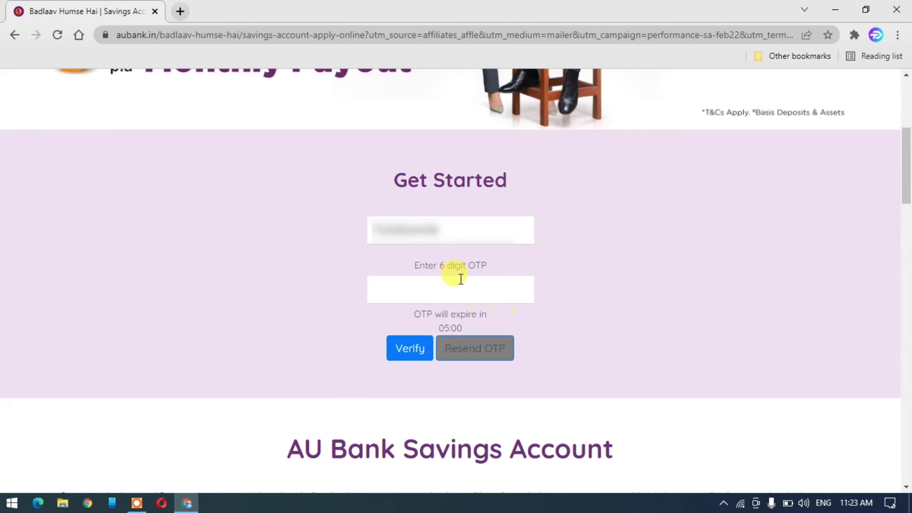
click(434, 287)
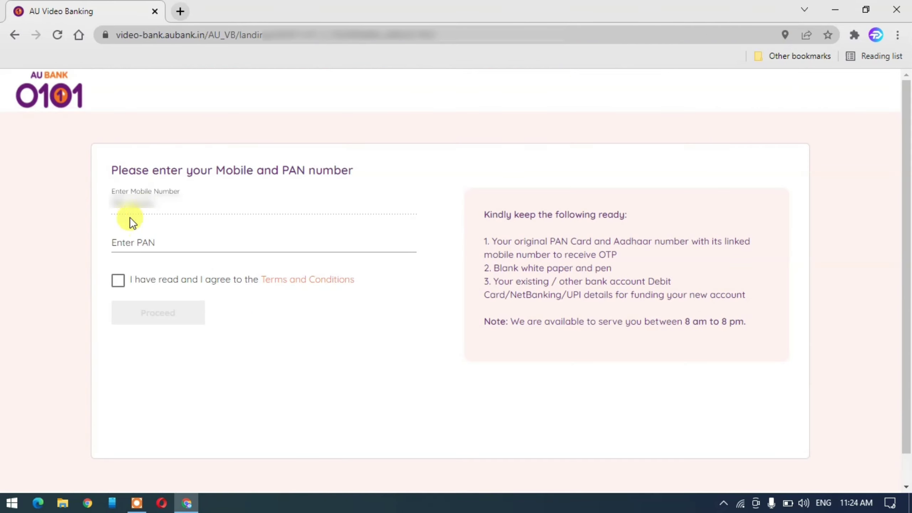
- Paste the PAN number, accept the terms and conditions, and proceed to Aadhaar verification
click(144, 241)
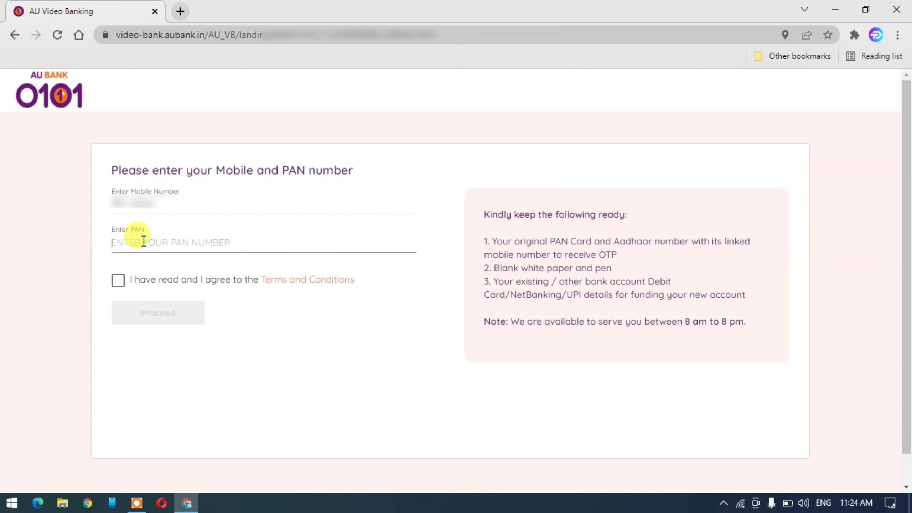
key(ctrl+v)
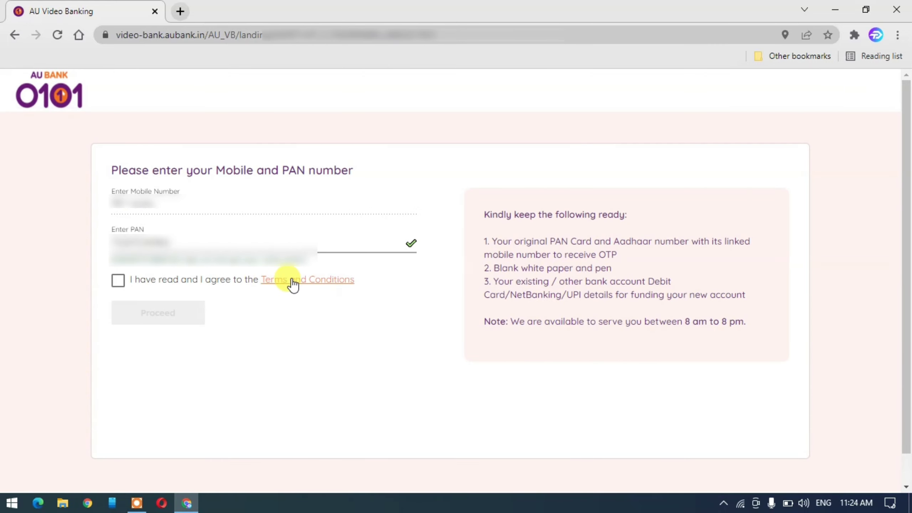
click(118, 281)
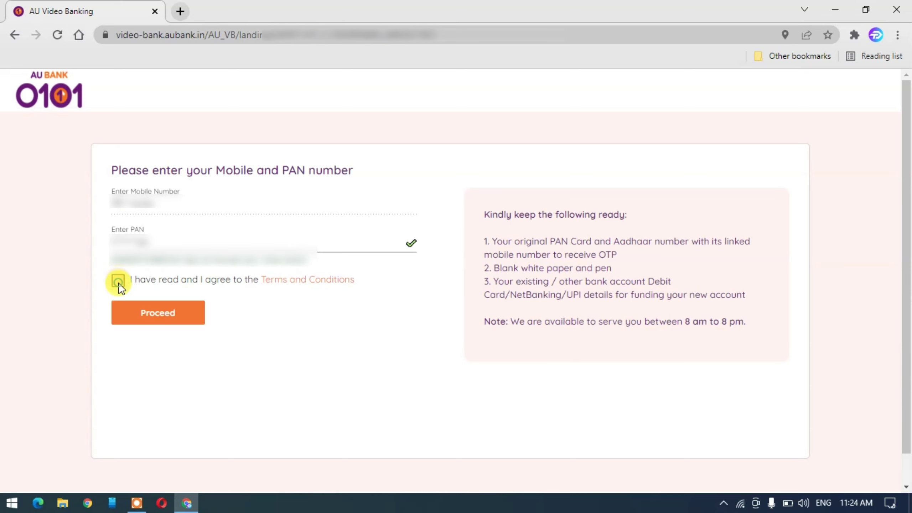
click(168, 315)
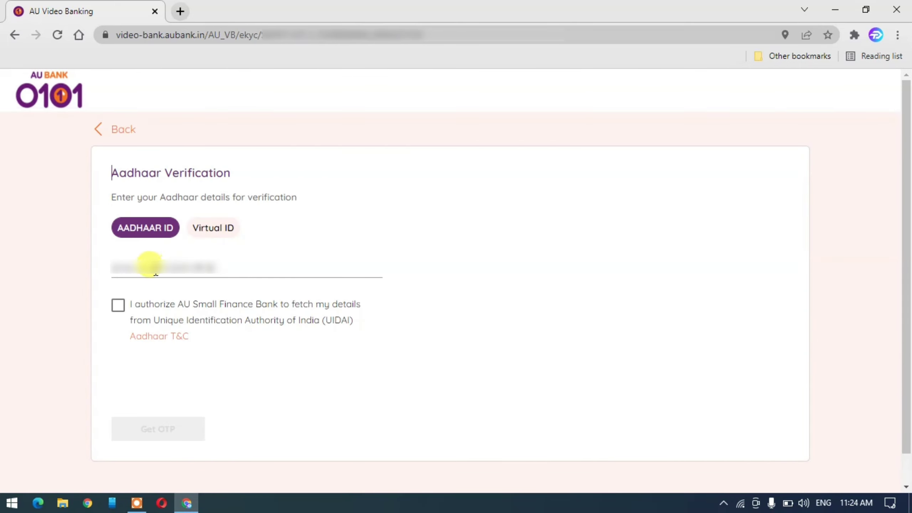
- Enter the Aadhaar ID, authorise the UIDAI details fetch, and request the Aadhaar OTP
click(145, 270)
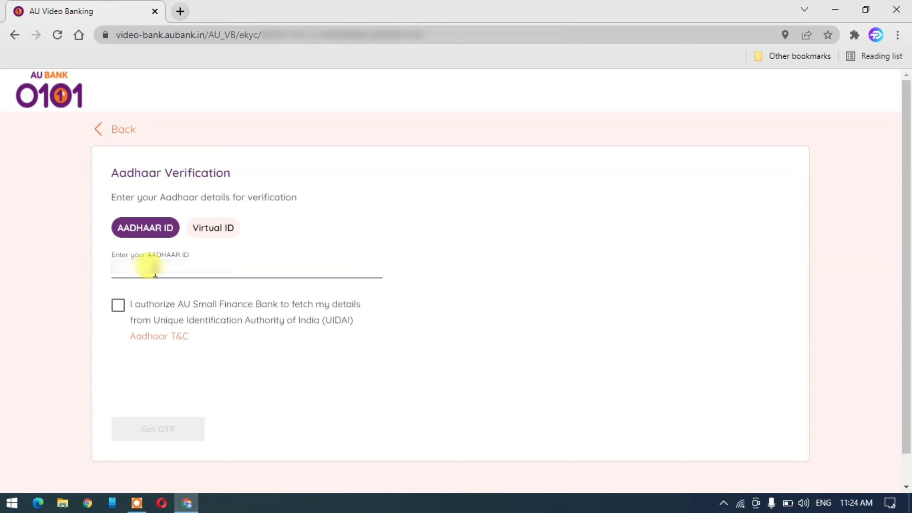
text(1234)
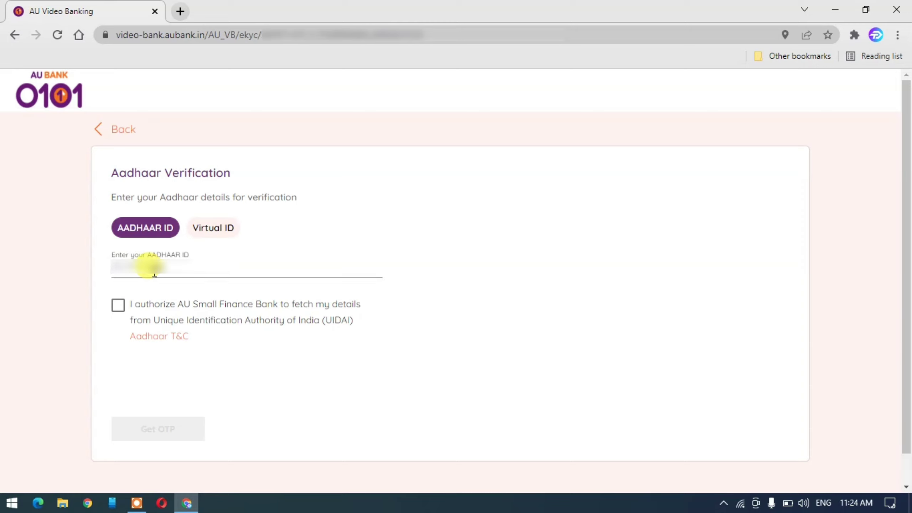
click(118, 306)
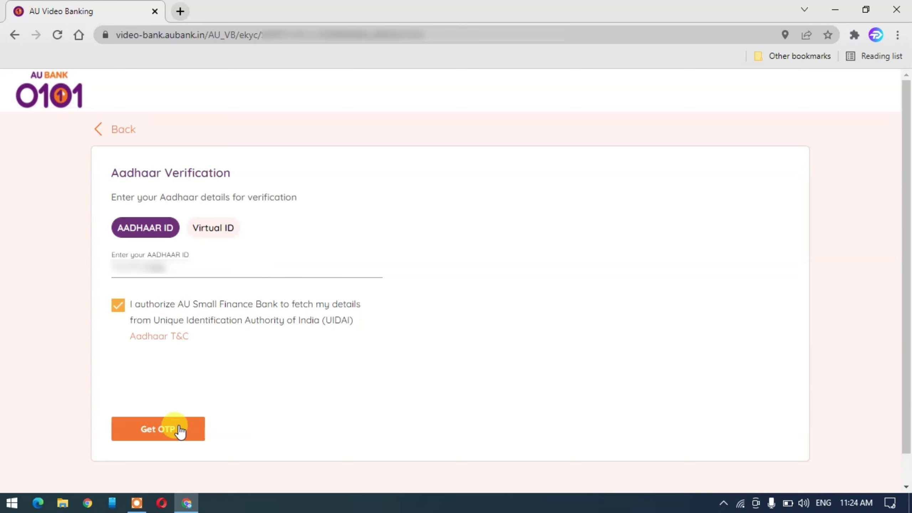
click(178, 427)
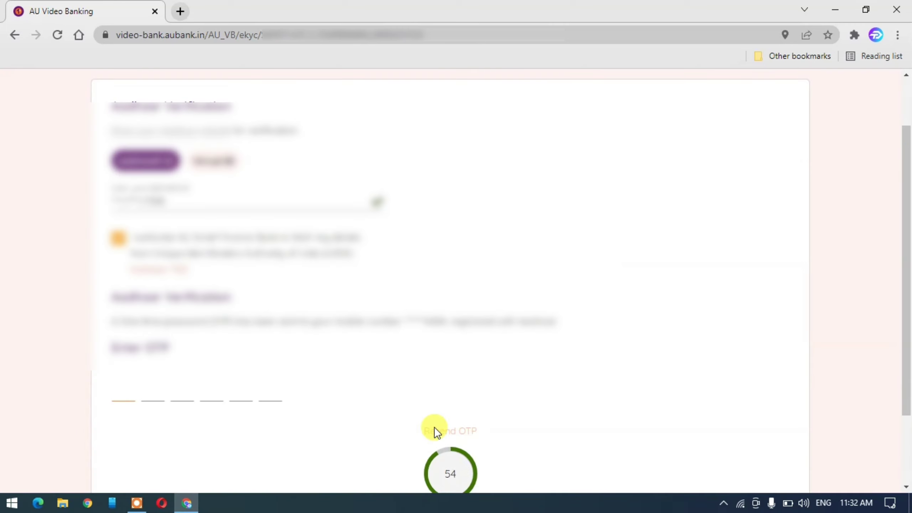
scroll(435, 427, down, 2)
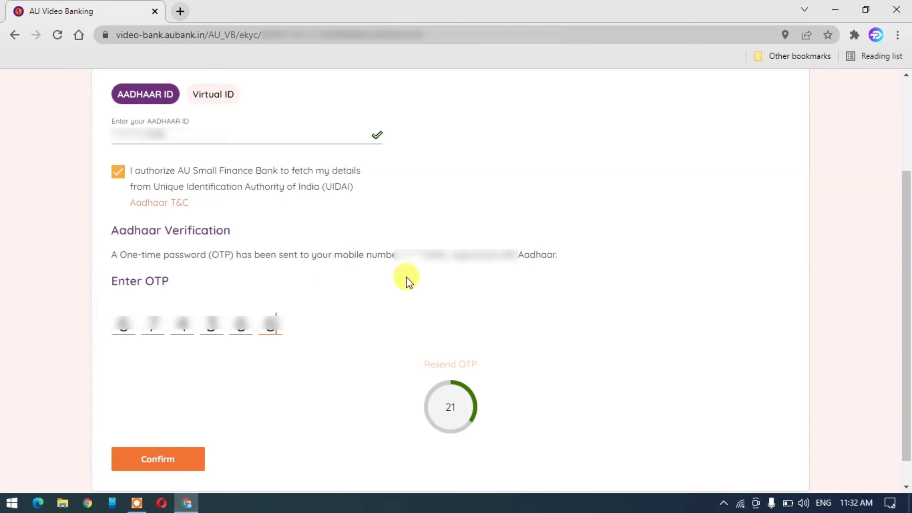
- Confirm the Aadhaar OTP and review the self, video-call and scheduled-call application options
click(167, 460)
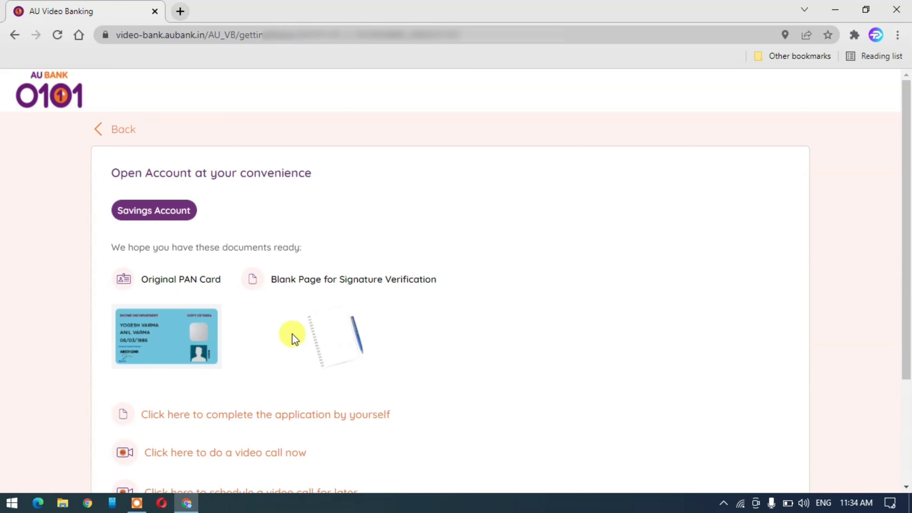
scroll(293, 330, down, 4)
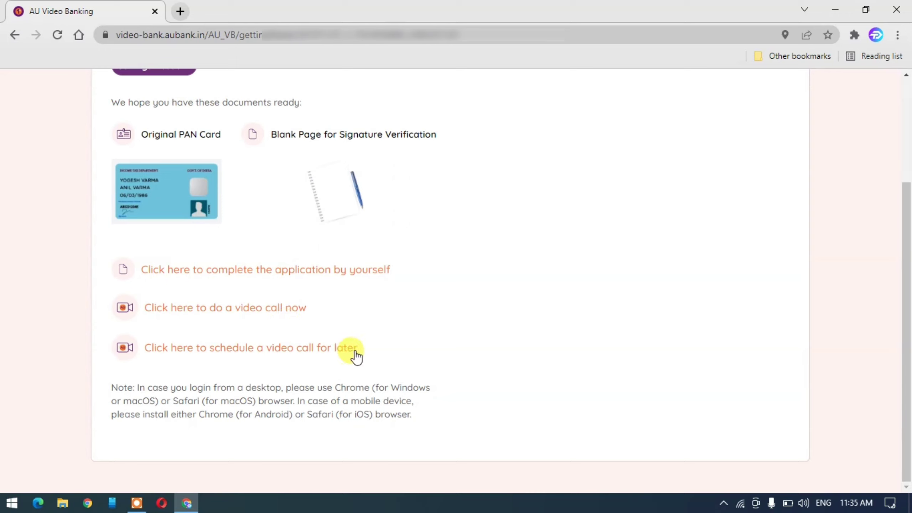
- Choose to complete the application yourself and set marital status to Single
click(276, 272)
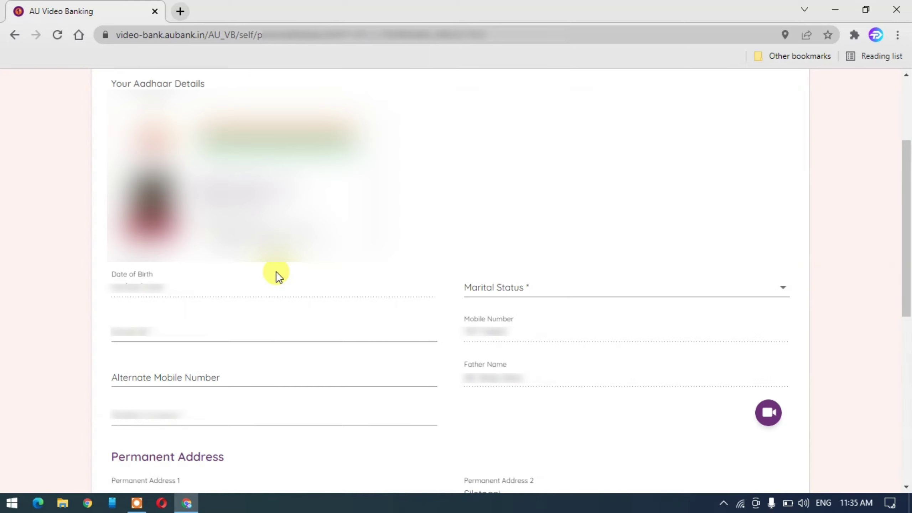
click(508, 291)
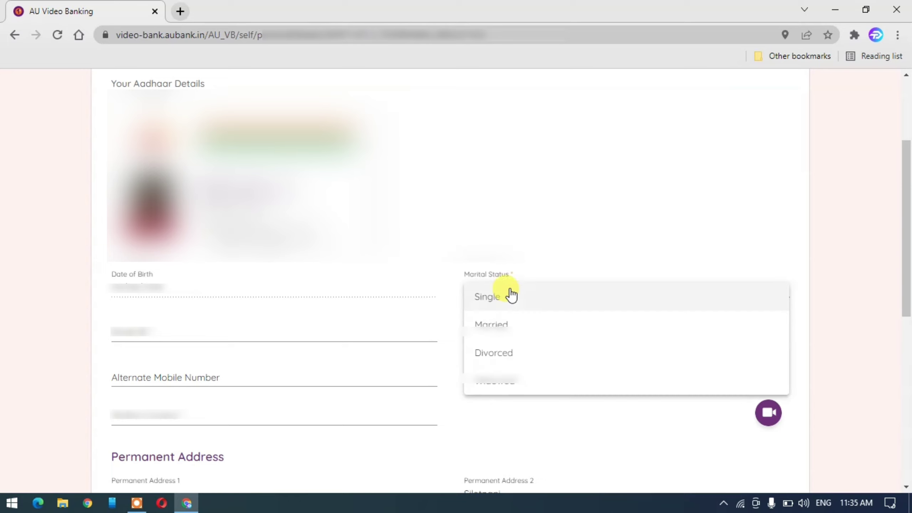
click(493, 302)
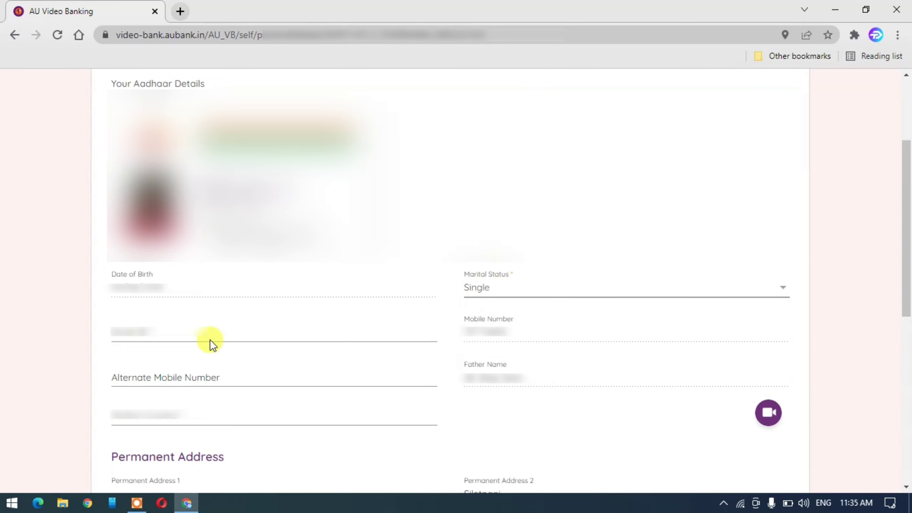
- Fill in the e-mail ID and the mother's name
click(190, 338)
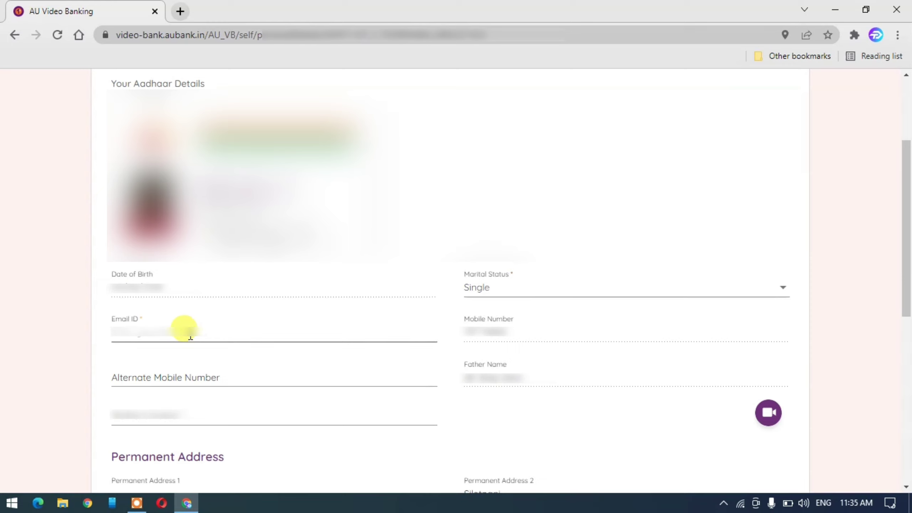
click(187, 420)
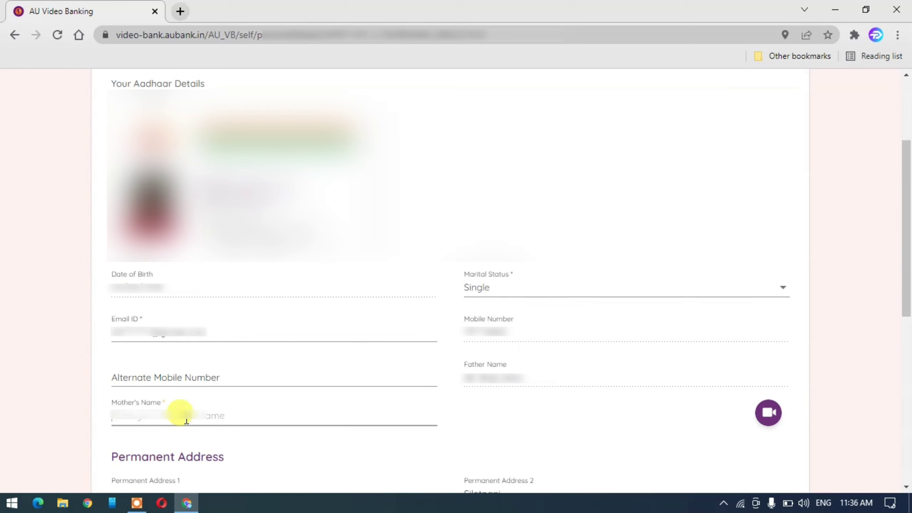
text(S)
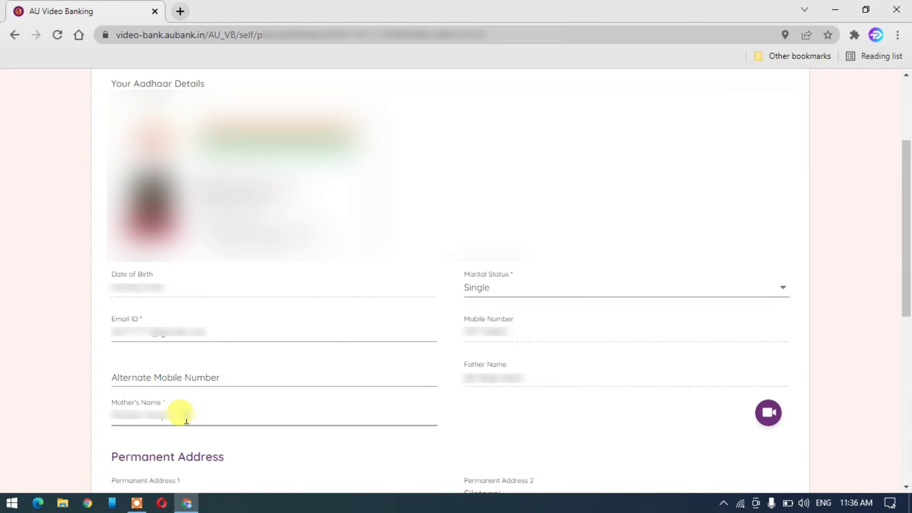
click(491, 417)
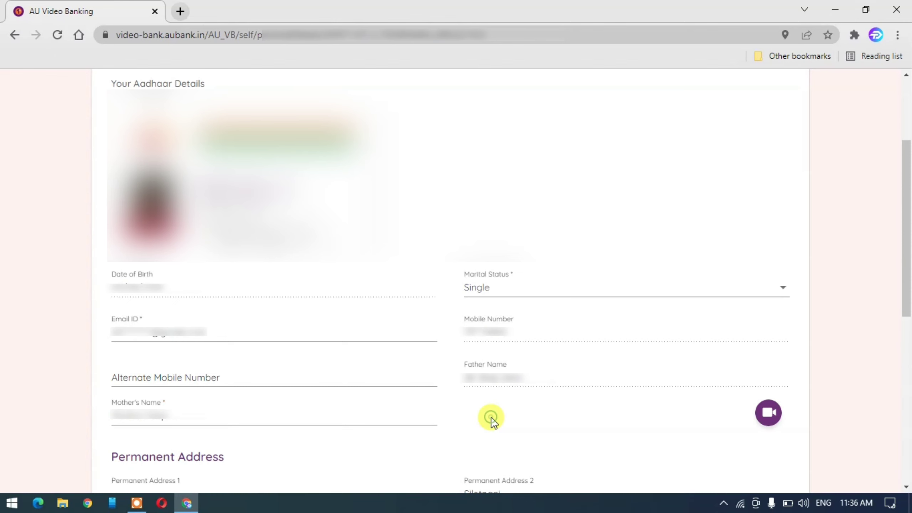
scroll(356, 414, down, 10)
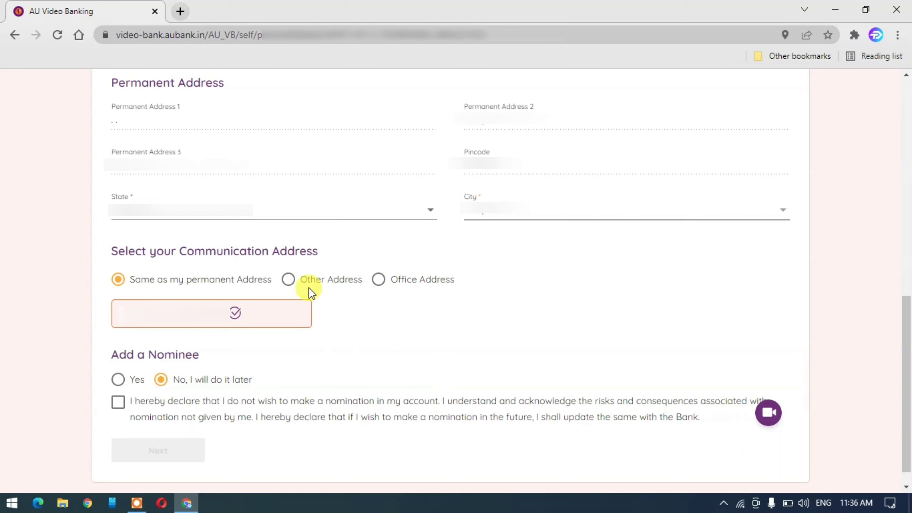
- Keep the communication address the same as the permanent address
click(289, 280)
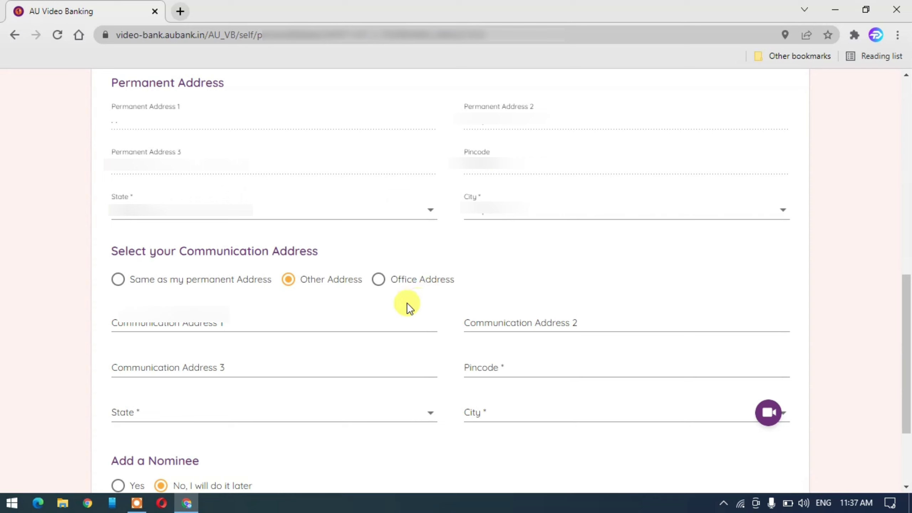
click(378, 284)
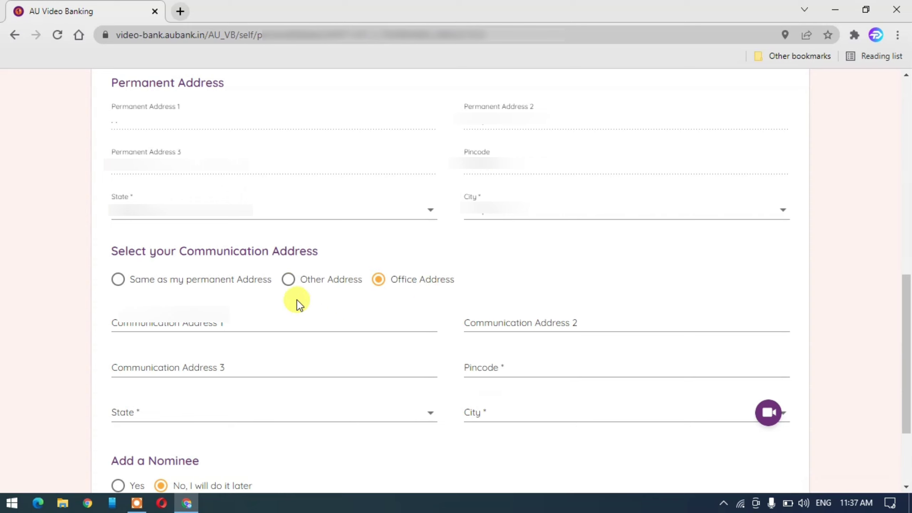
click(118, 280)
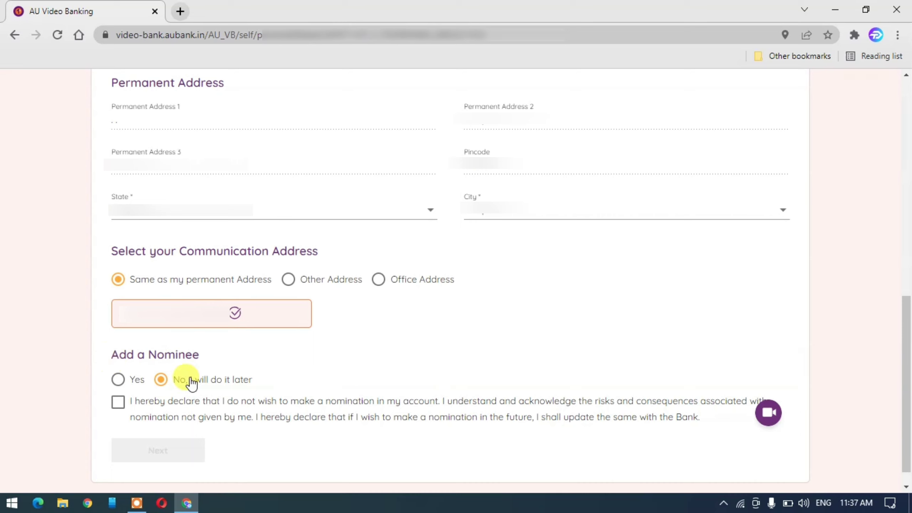
- Choose 'No, I will do it later' for the nominee and accept the no-nomination declaration
click(119, 380)
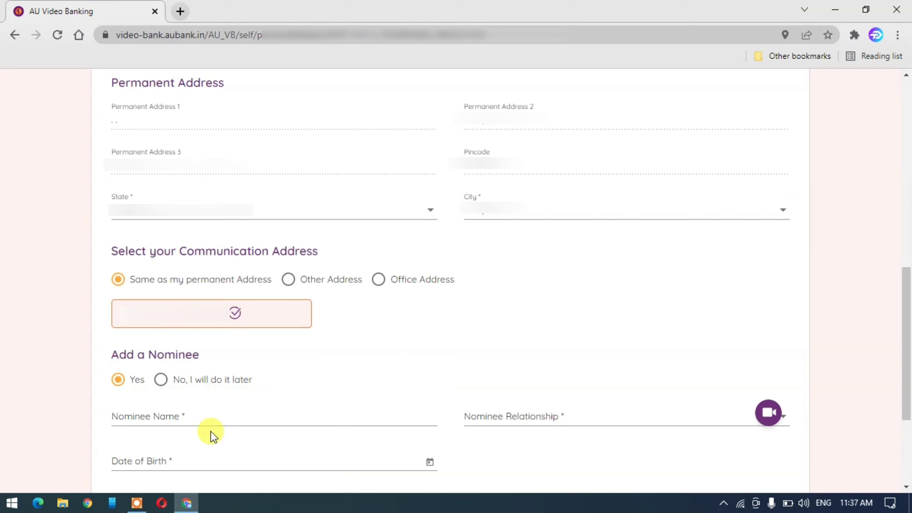
click(161, 380)
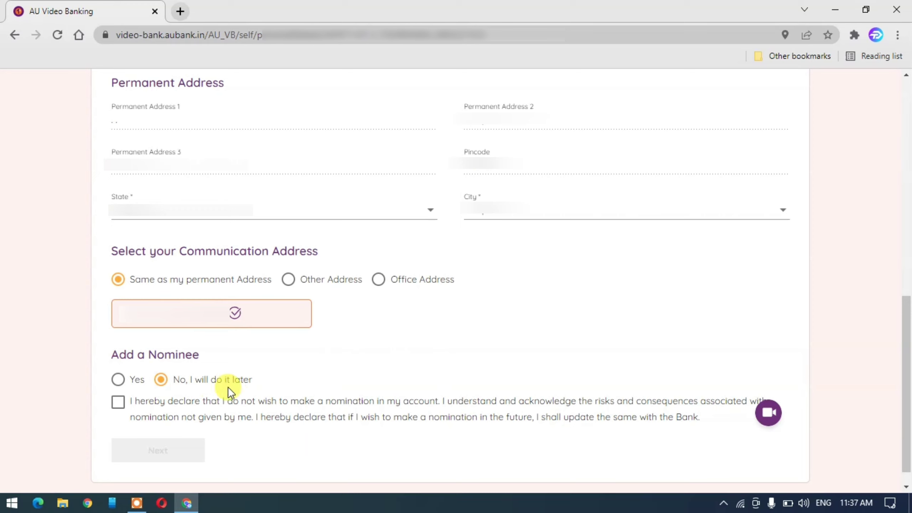
click(118, 402)
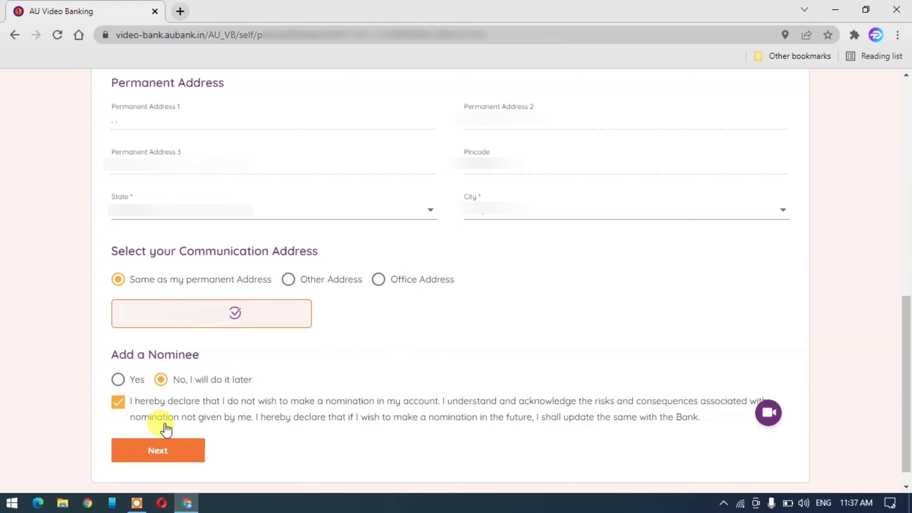
- On the income details step, choose Self Employed and 2.5 - 5 lacs annual income, then click Next
click(158, 451)
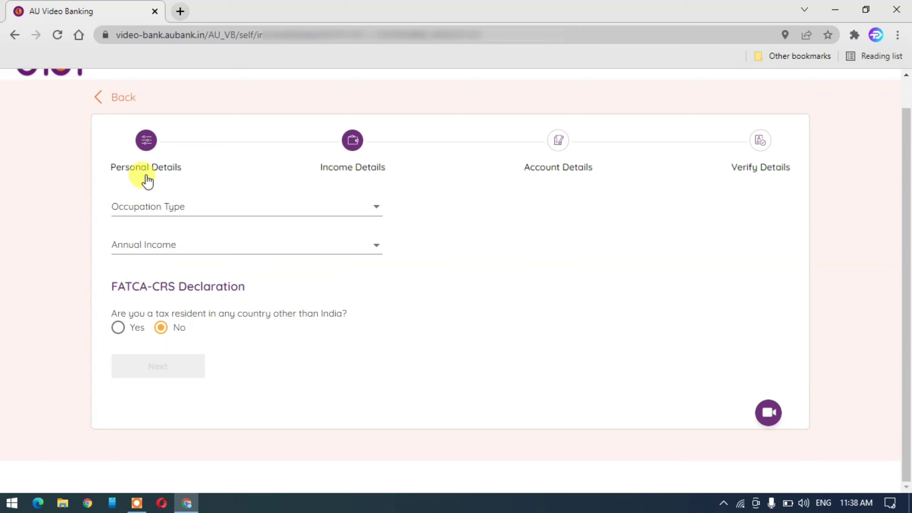
click(173, 206)
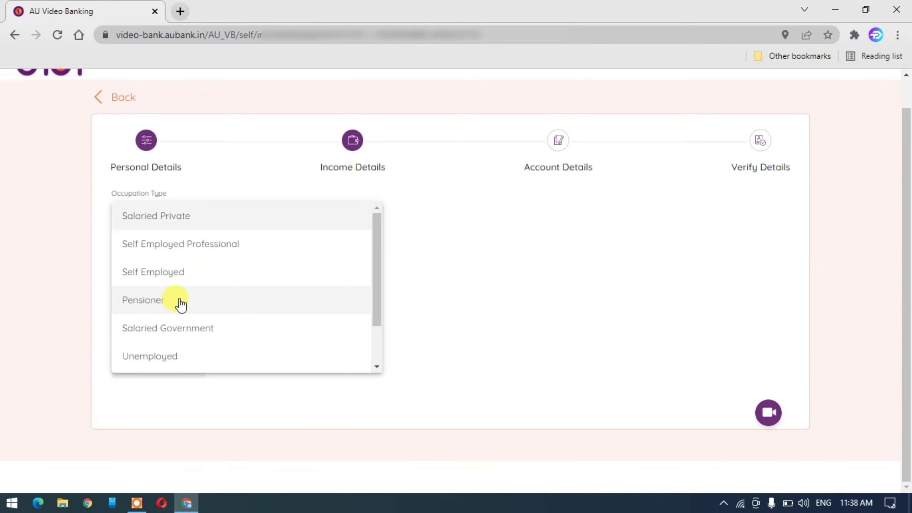
click(176, 278)
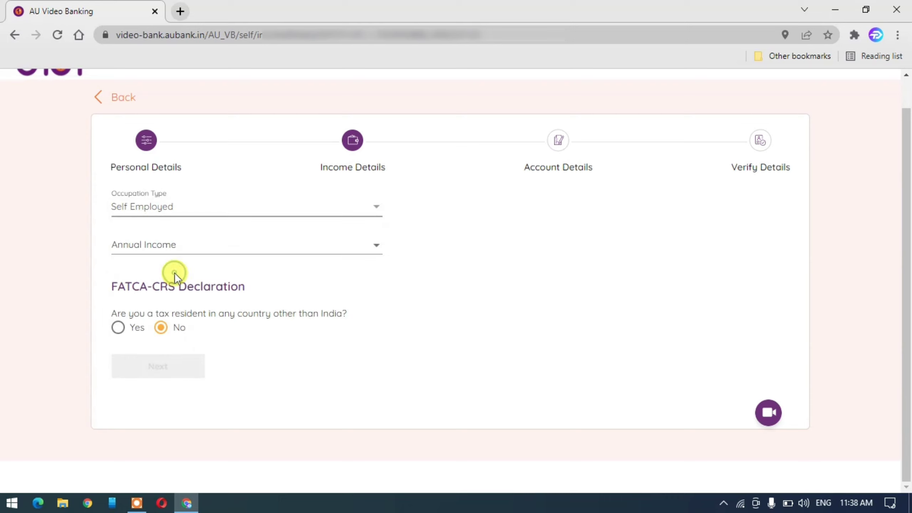
click(147, 245)
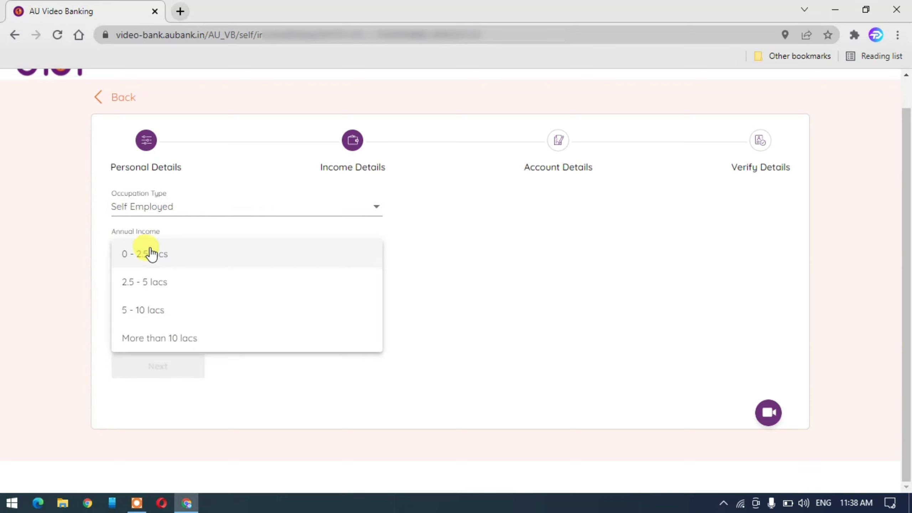
click(163, 286)
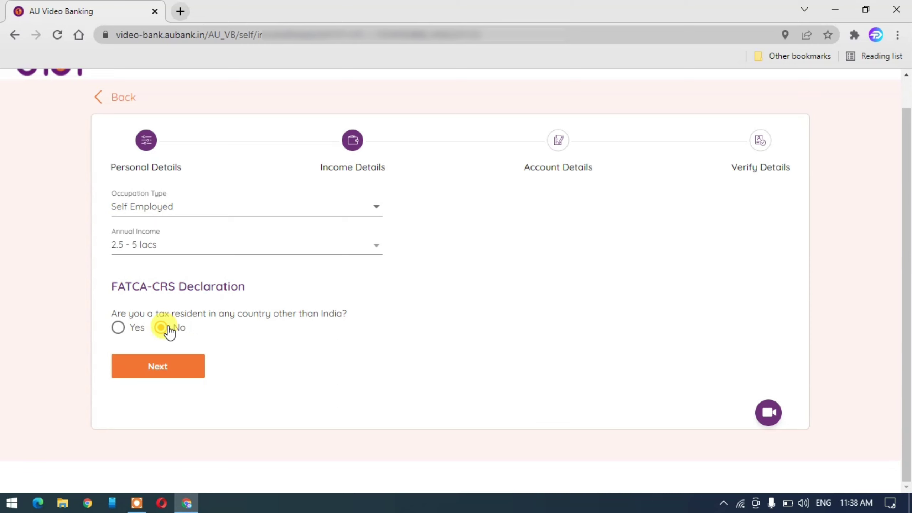
click(170, 367)
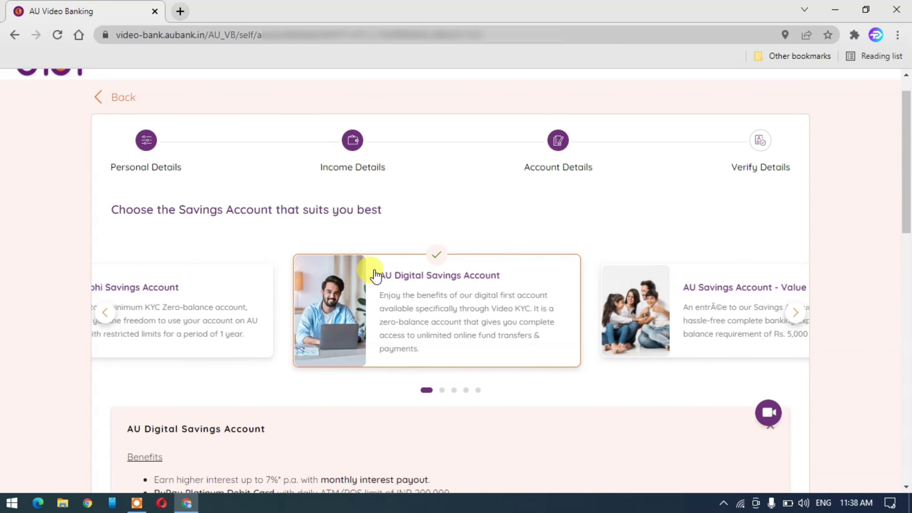
- Scroll through the AU Digital Savings Account benefits and highlight the zero minimum balance line
scroll(586, 344, down, 5)
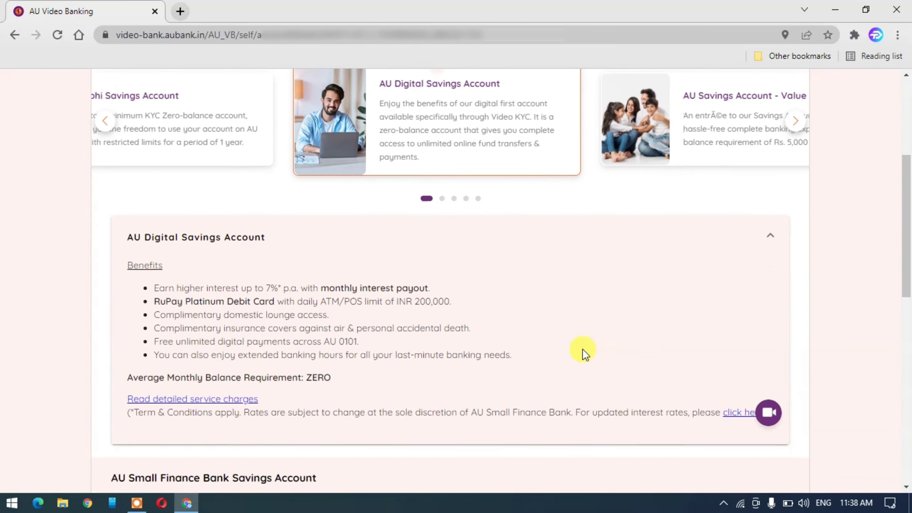
scroll(582, 349, down, 1)
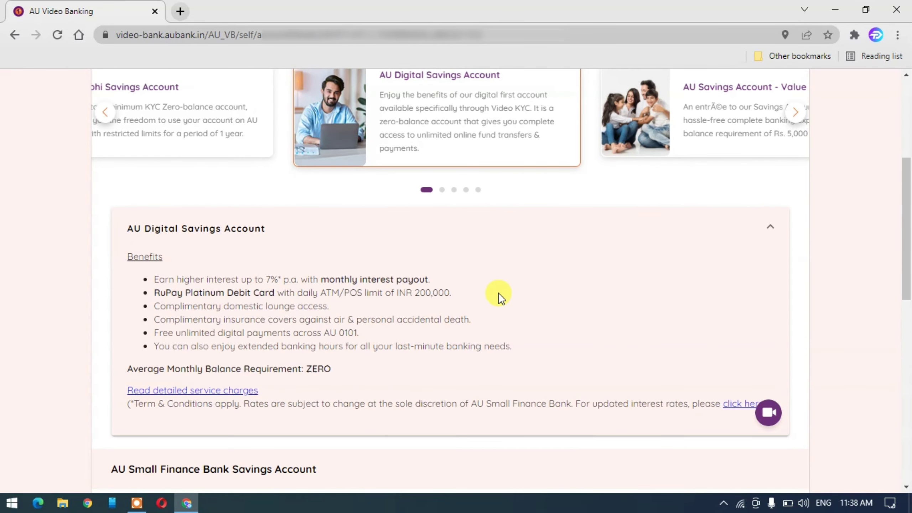
scroll(497, 297, up, 2)
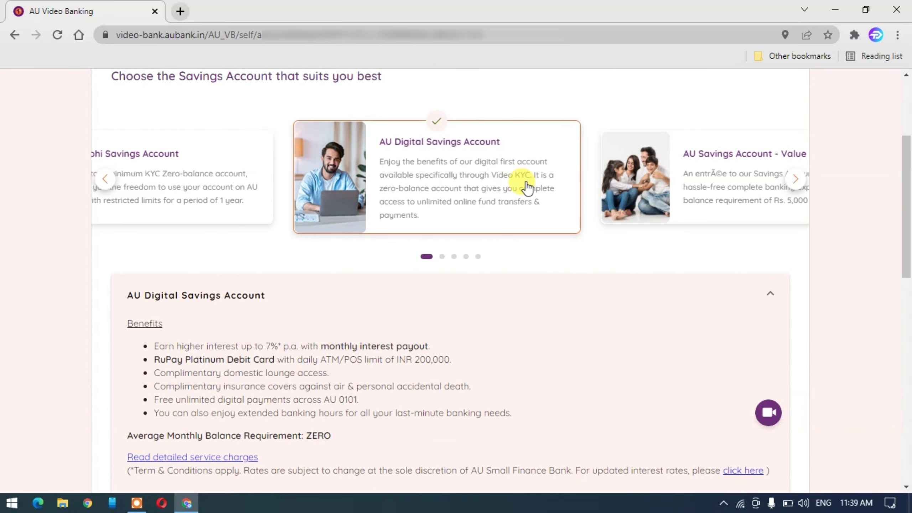
scroll(425, 327, down, 2)
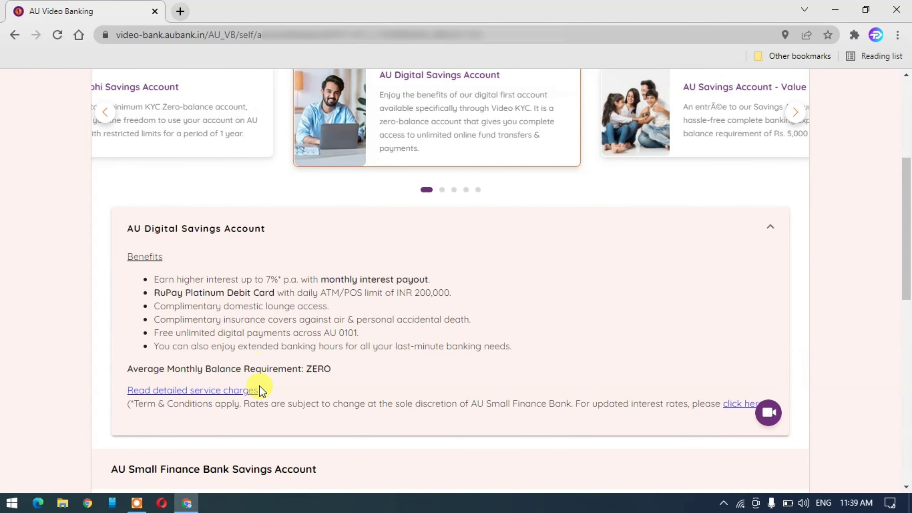
drag(137, 368, 340, 372)
click(350, 373)
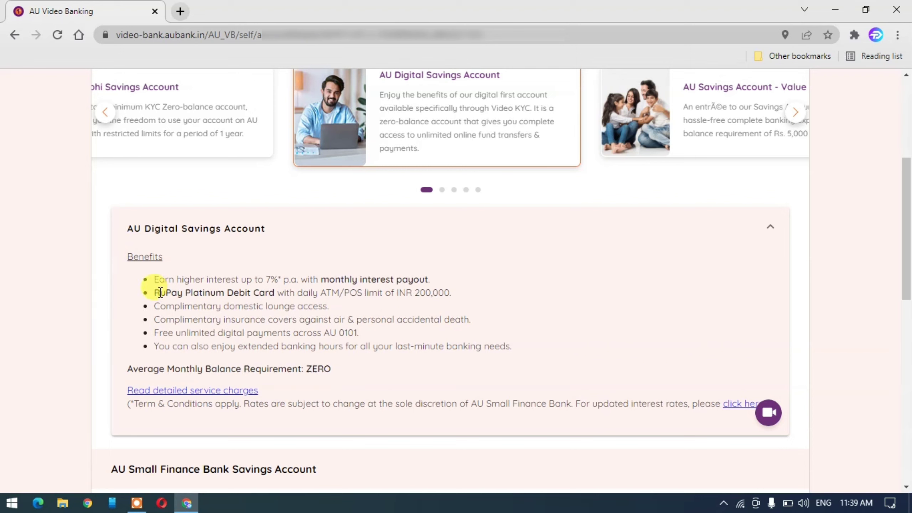
- Highlight the RuPay Platinum Debit Card, its 200,000 daily limit, and the higher interest line
drag(155, 293, 282, 293)
click(357, 305)
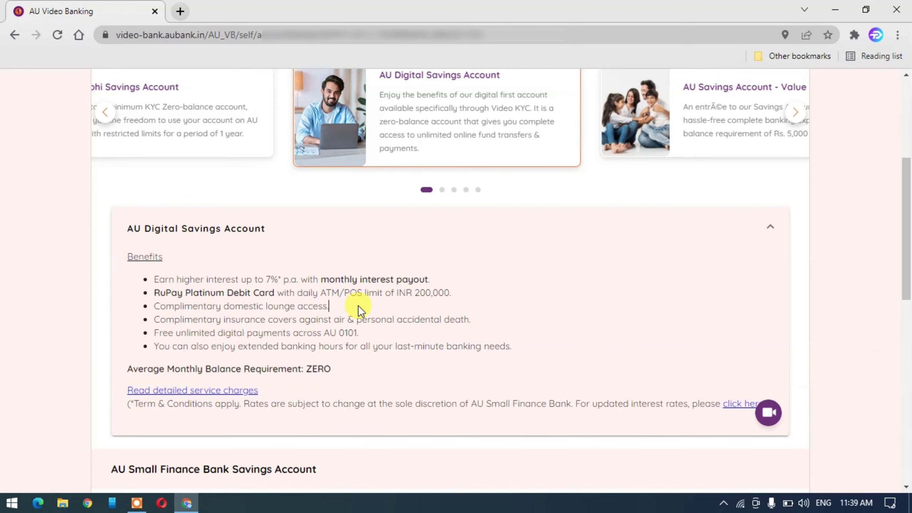
double_click(431, 292)
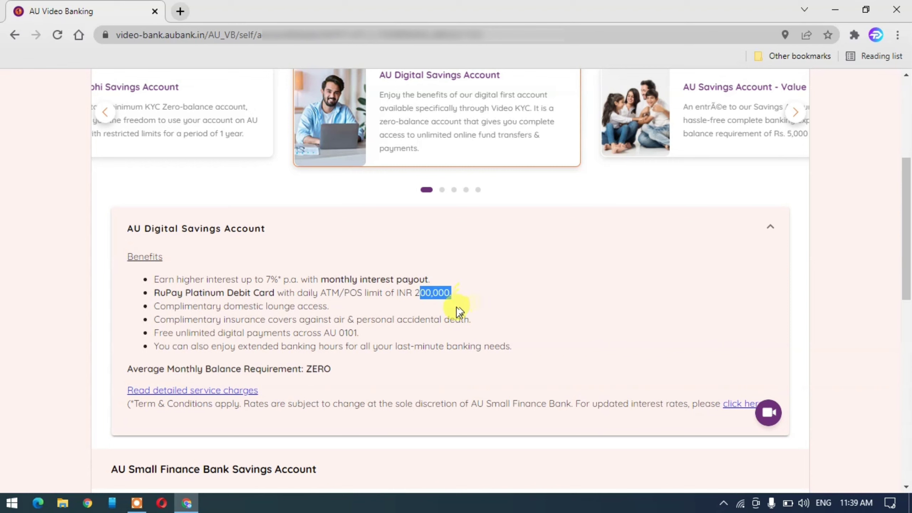
click(384, 324)
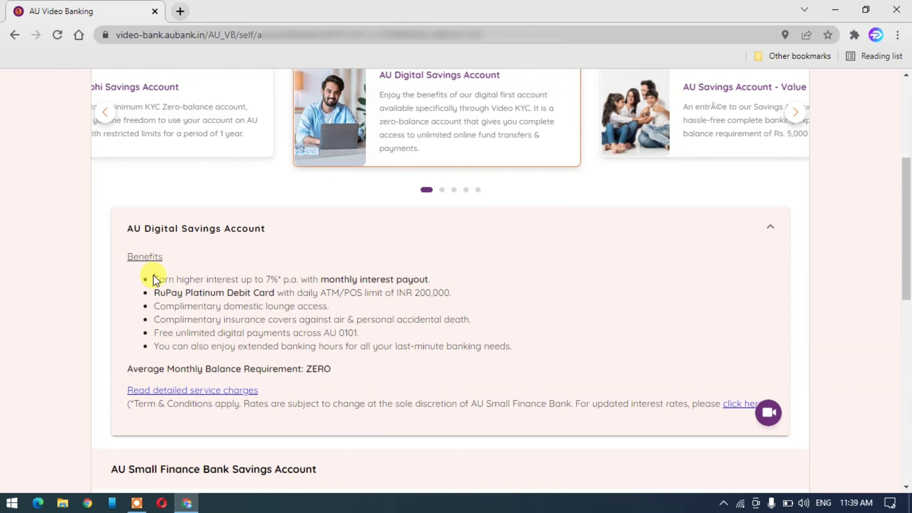
drag(153, 279, 432, 281)
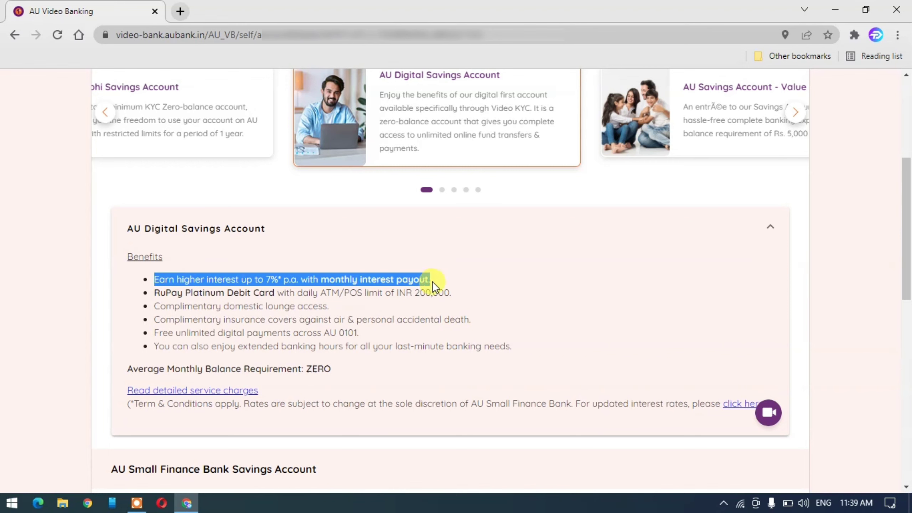
click(409, 326)
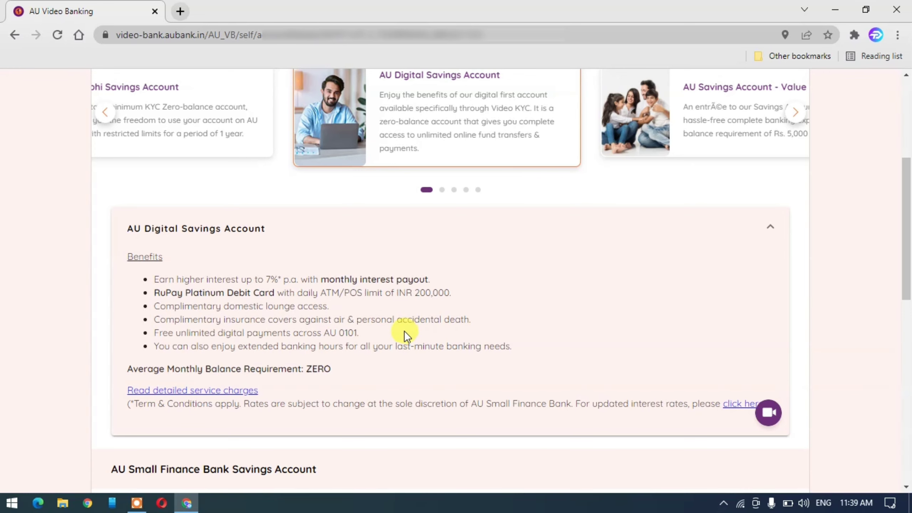
scroll(405, 331, down, 10)
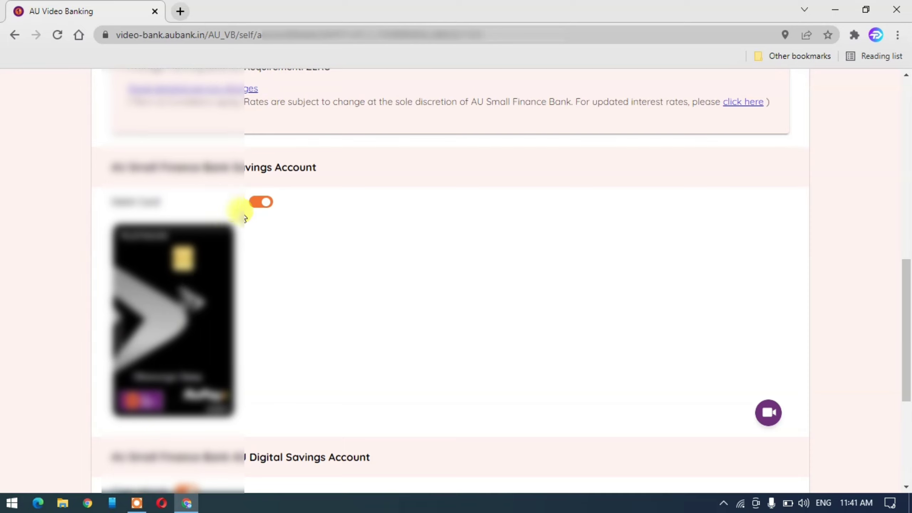
- Under Find us near you, pick a location in the state and a nearby branch
scroll(270, 219, down, 6)
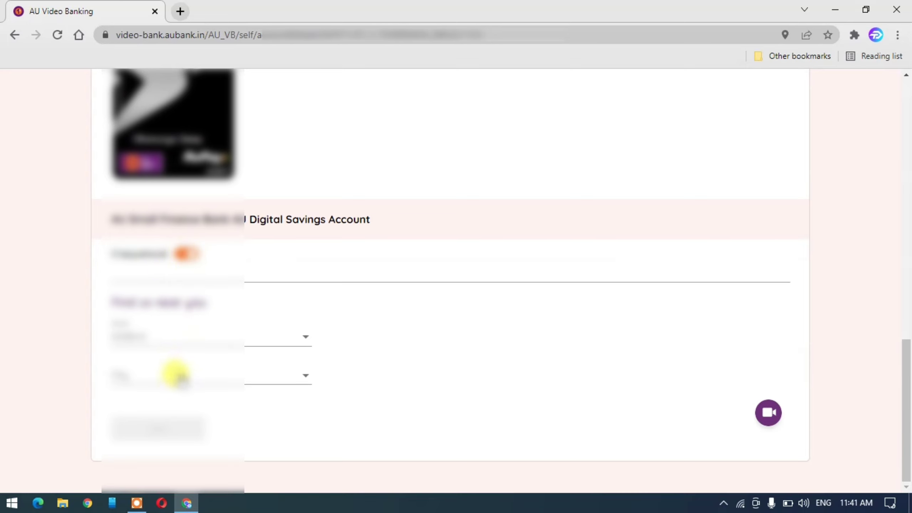
click(176, 376)
click(176, 377)
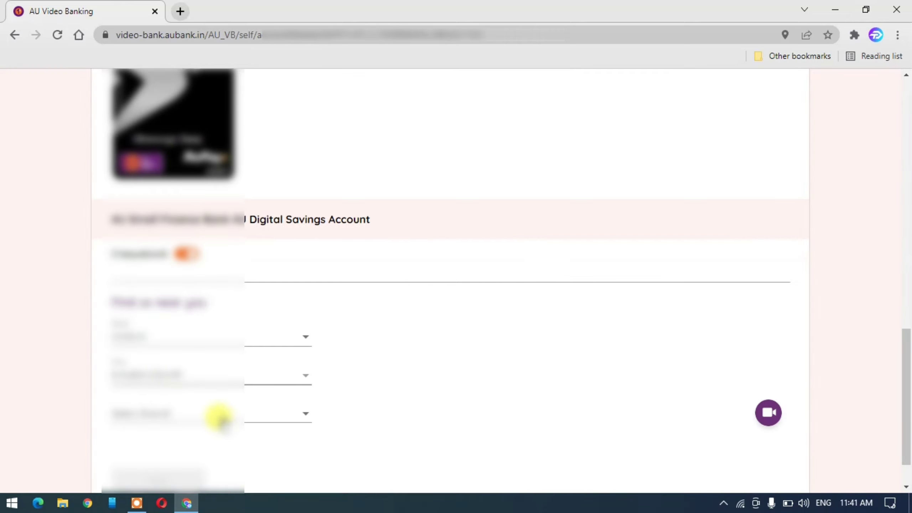
click(218, 416)
click(150, 424)
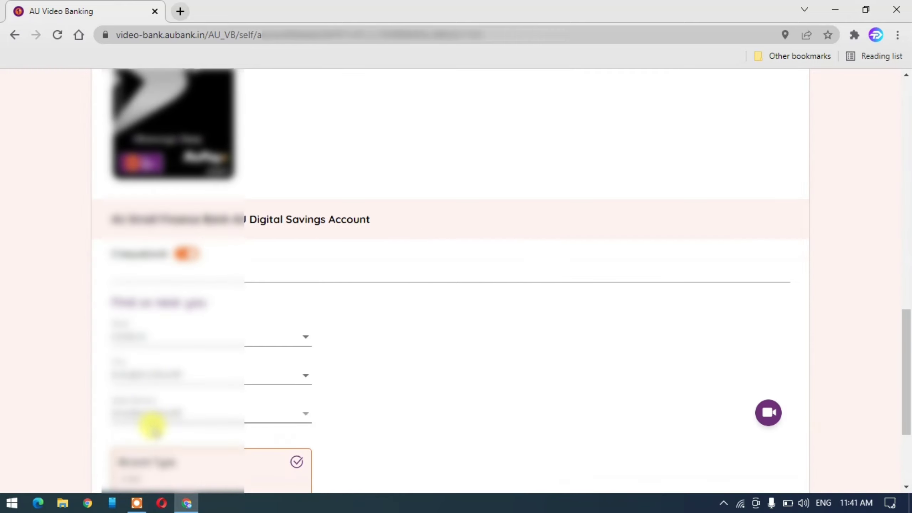
- Leave the account funding amount at 0 and continue to the Verify Details summary
scroll(179, 422, down, 3)
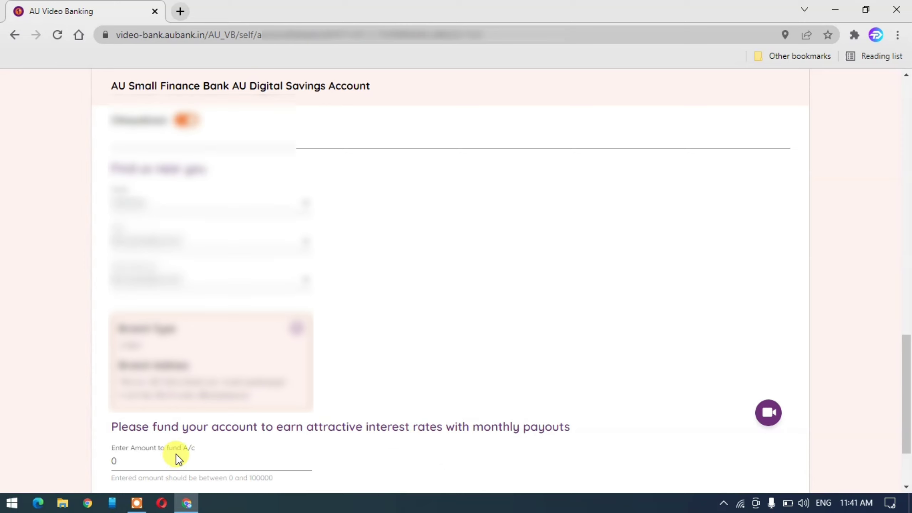
scroll(340, 439, down, 3)
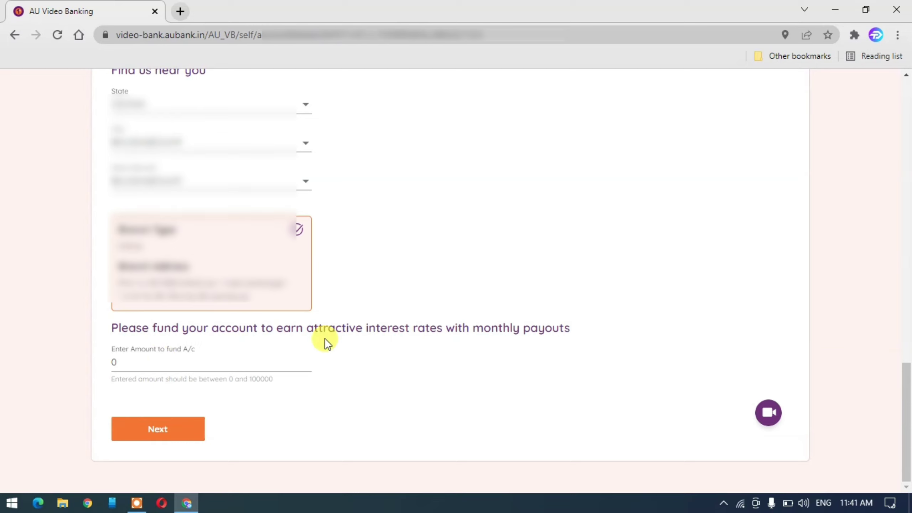
click(173, 360)
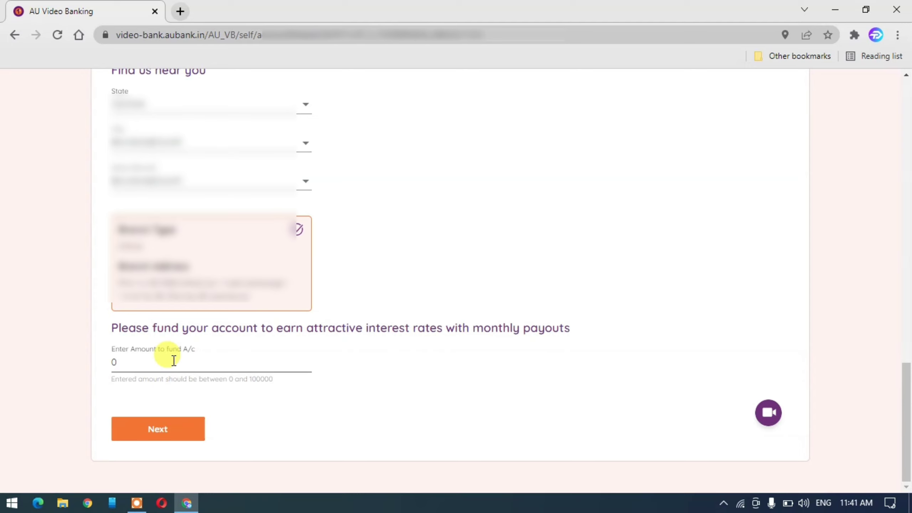
click(175, 429)
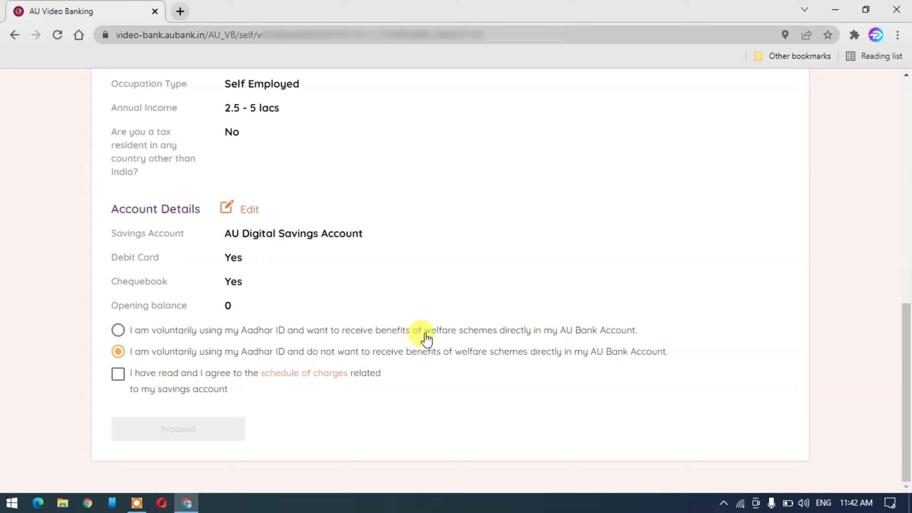
- Choose not to receive Aadhar welfare benefits, accept the schedule of charges, and proceed
click(118, 329)
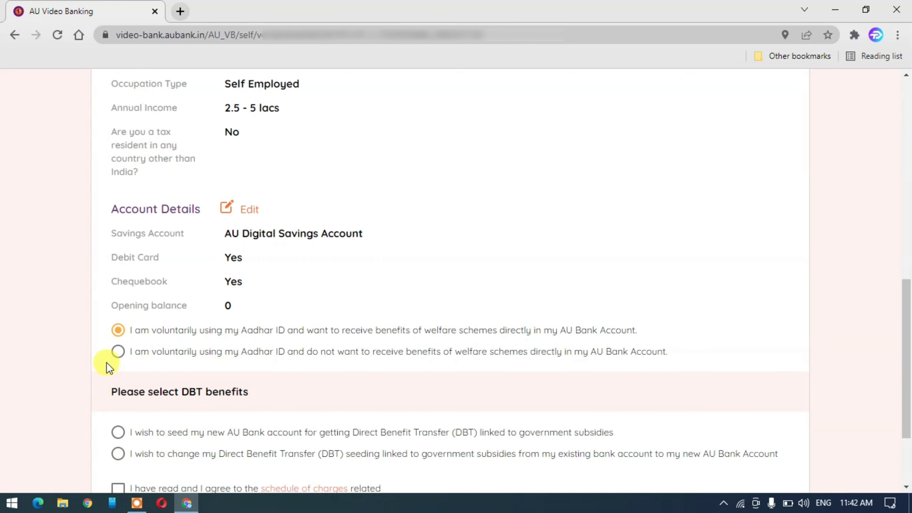
click(118, 352)
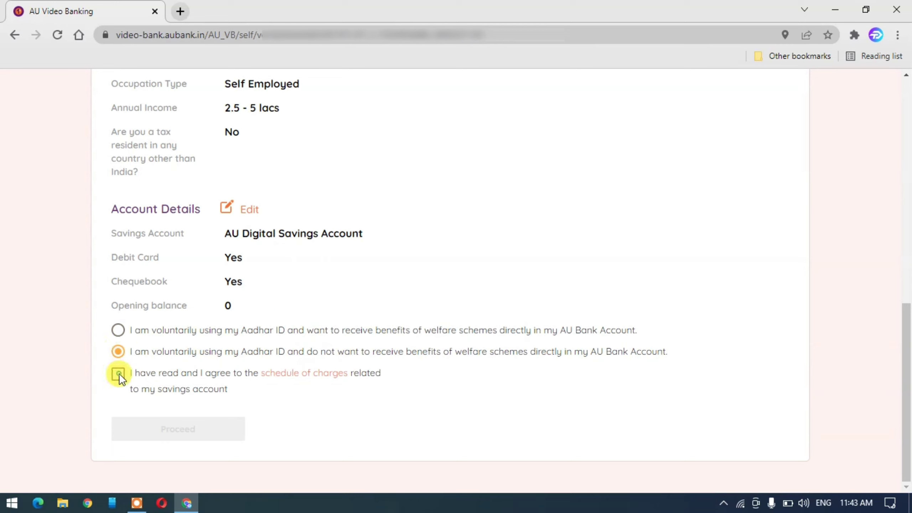
click(118, 374)
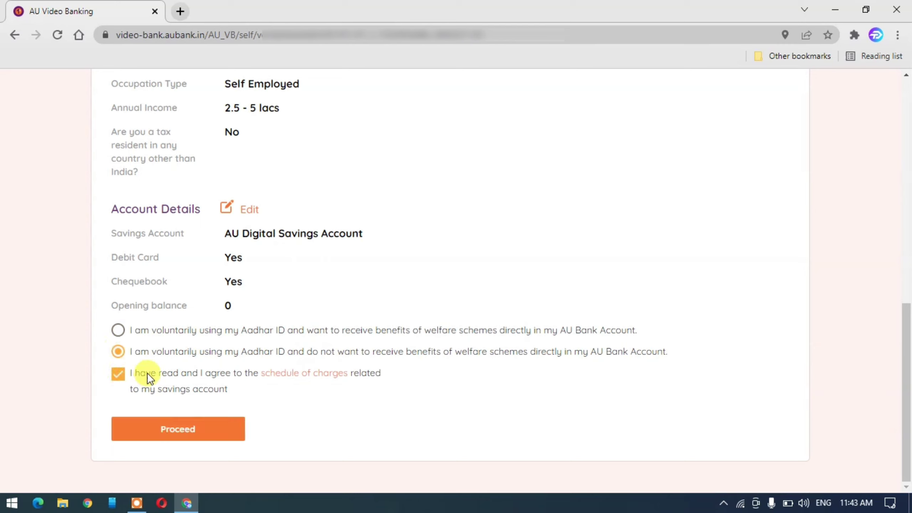
click(188, 430)
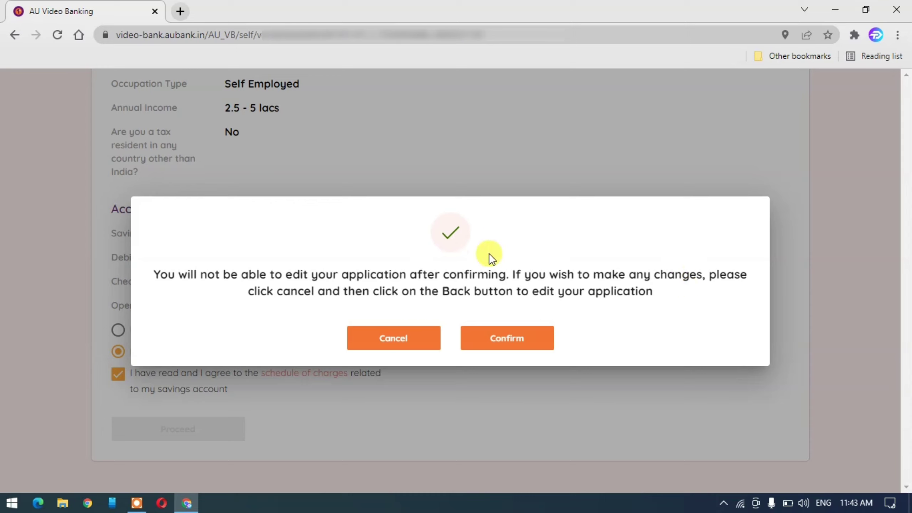
- Confirm the application as final to reach the Next Steps page for Video KYC
click(518, 341)
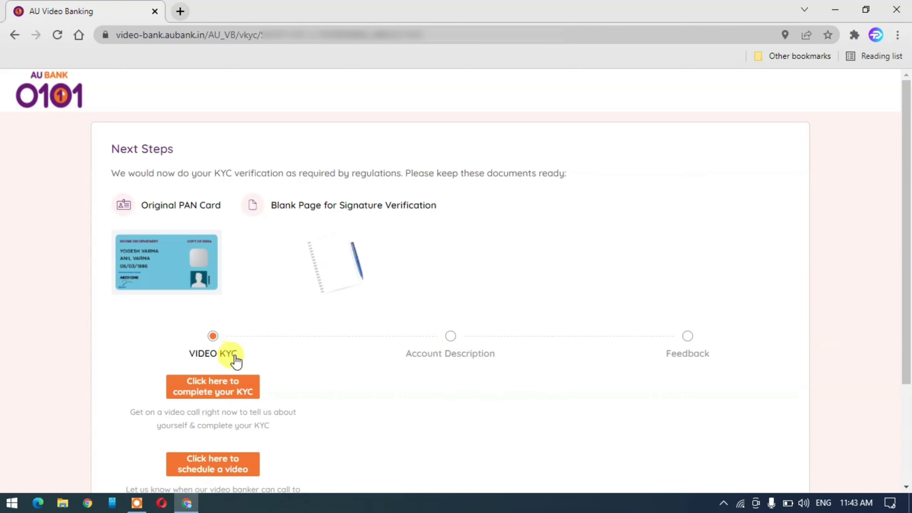
- Choose to complete the KYC right now from the Next Steps page
scroll(284, 346, down, 3)
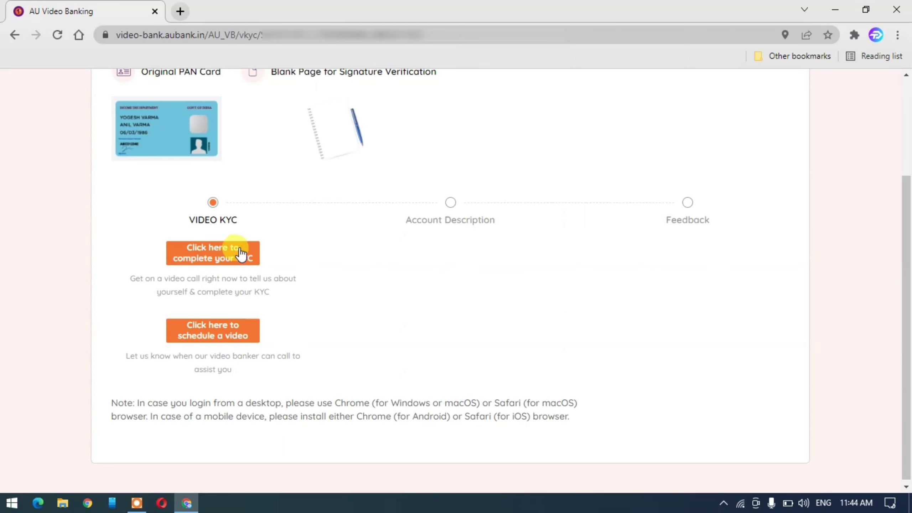
click(235, 257)
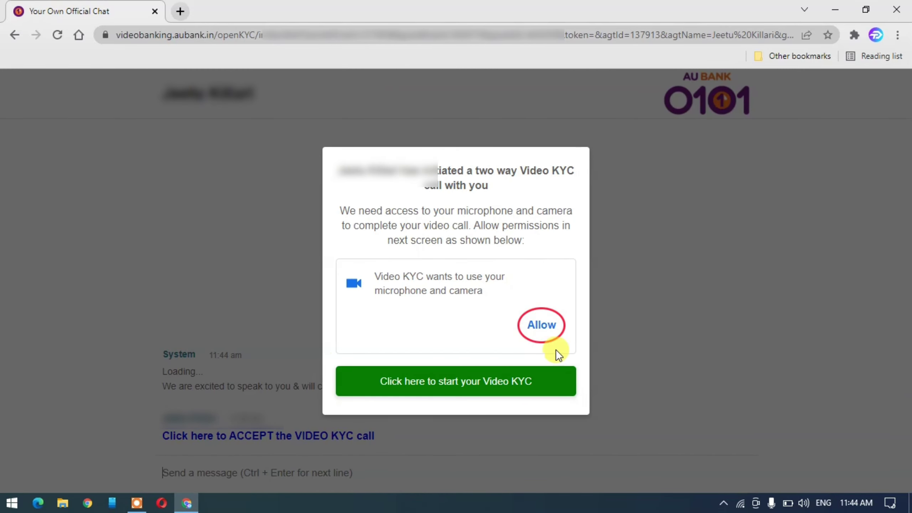
- Start the Video KYC call and allow Chrome microphone and camera access
click(546, 383)
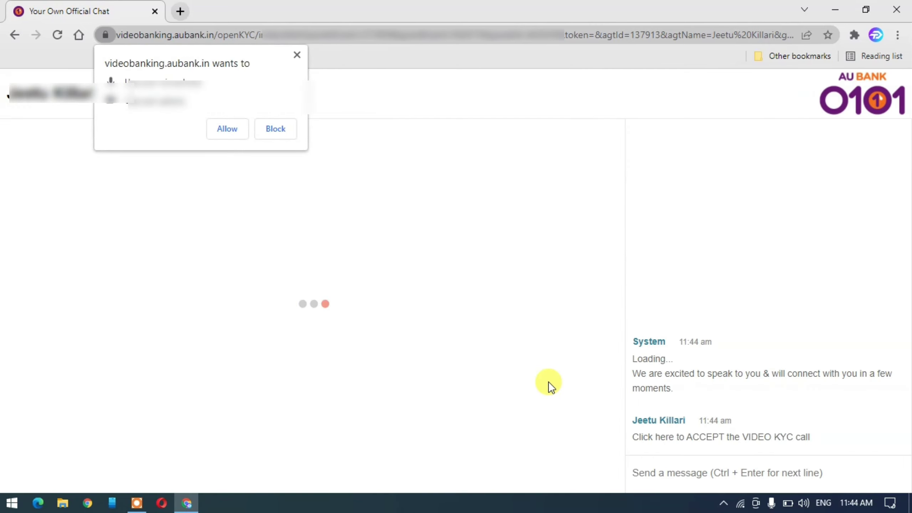
click(231, 128)
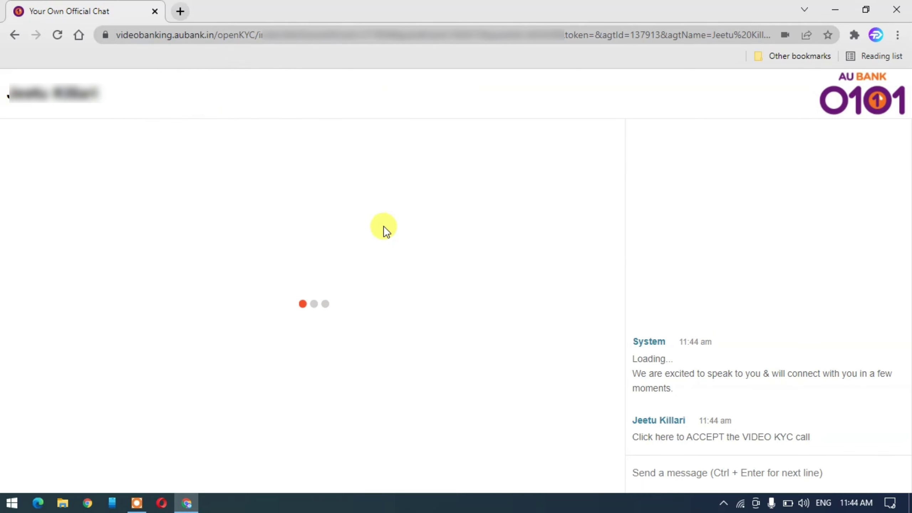